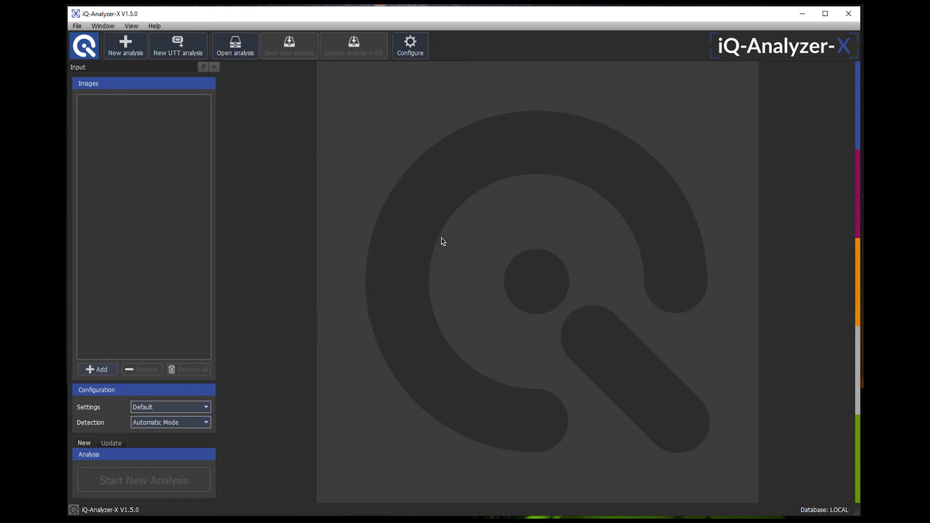
Open the Configuration dialog from the toolbar and nudge it slightly up and right.
left_click(413, 50)
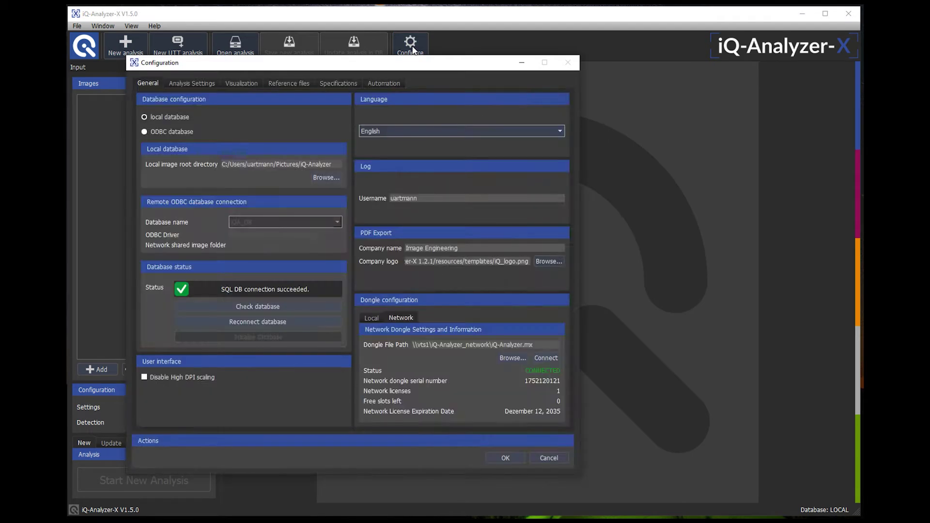
left_click_drag(399, 66, 437, 51)
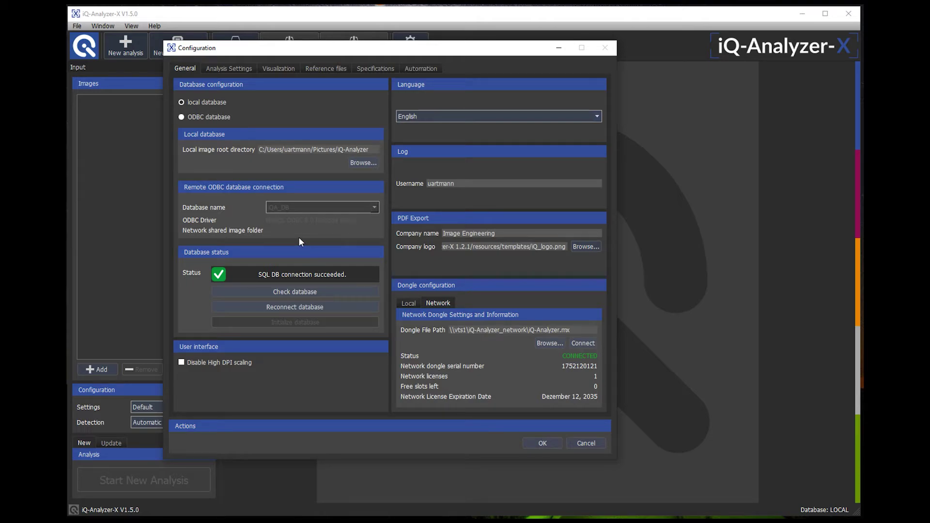
left_click(597, 116)
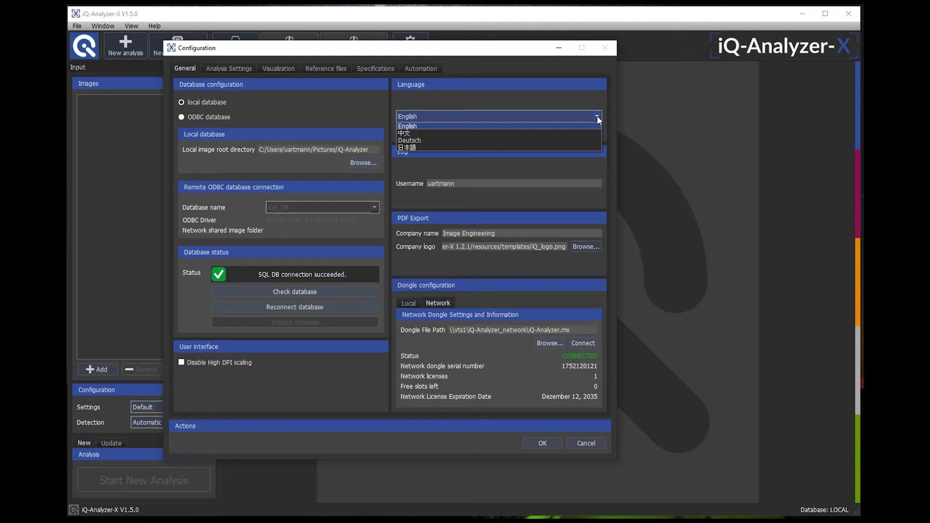
left_click(597, 117)
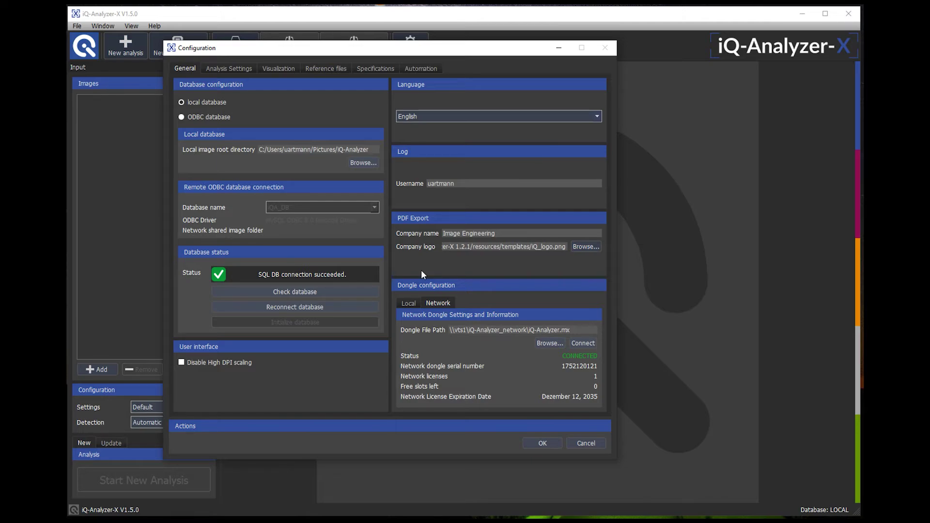
Review the Local and Network dongle status, then switch to the Analysis Settings page.
left_click(408, 303)
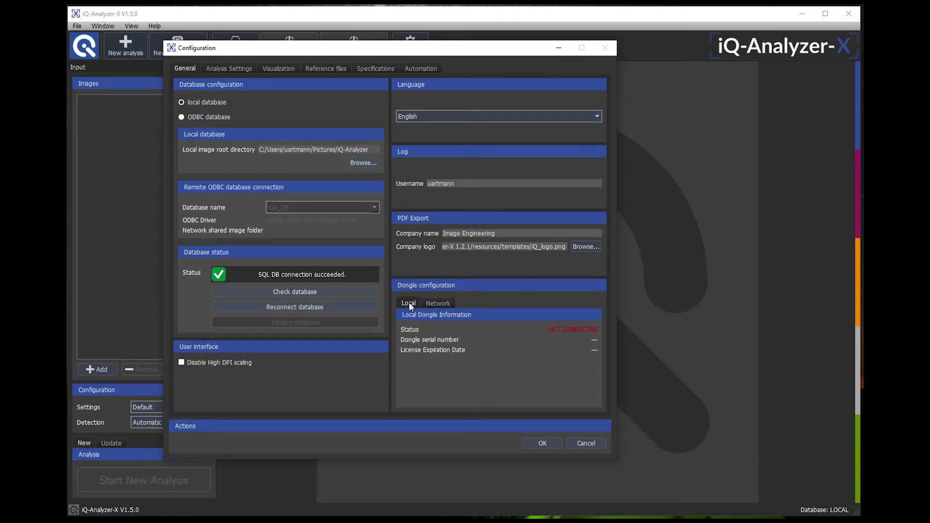
left_click(435, 304)
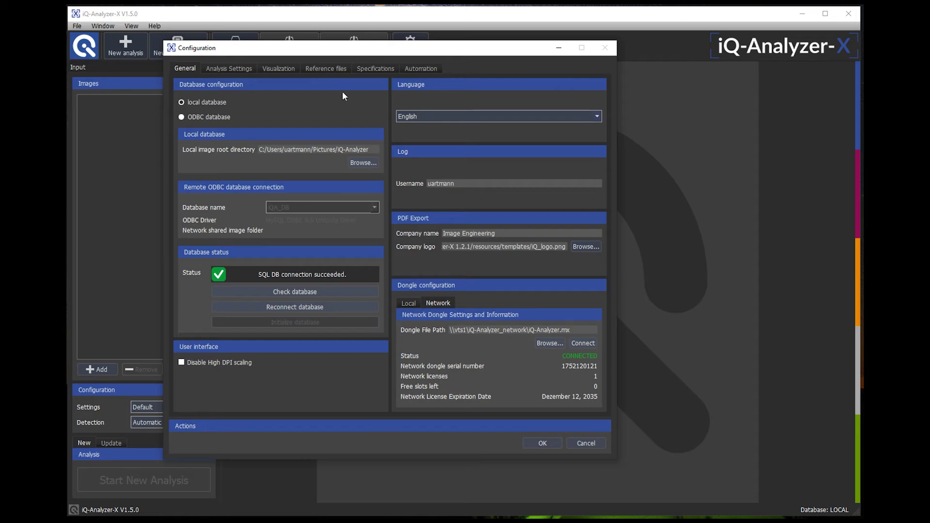
left_click(244, 70)
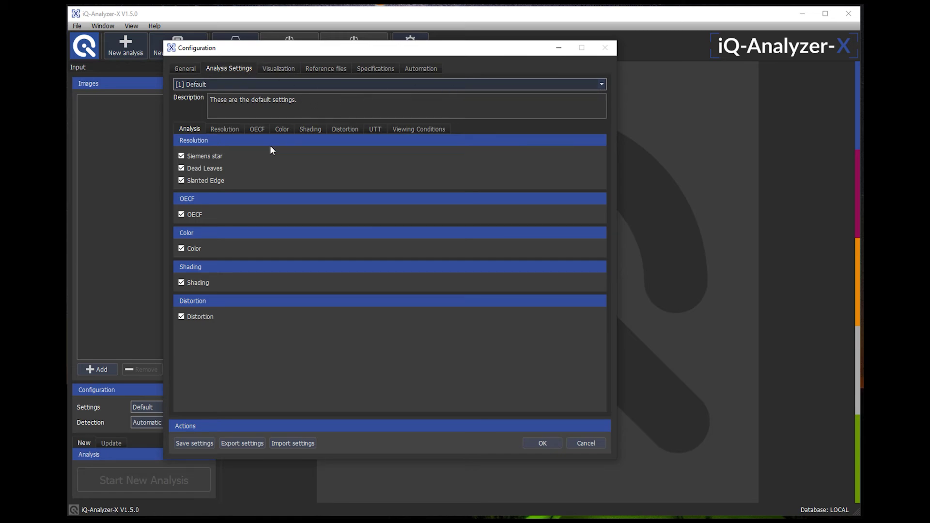
Browse the Resolution, OECF, Color and Shading analysis sub-tabs, returning to Resolution.
left_click(224, 130)
left_click(257, 132)
left_click(279, 135)
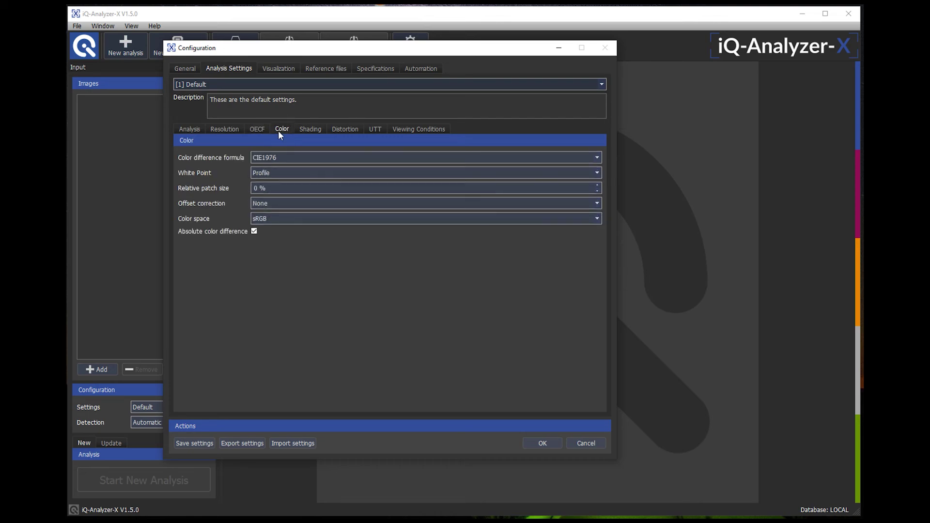
left_click(312, 130)
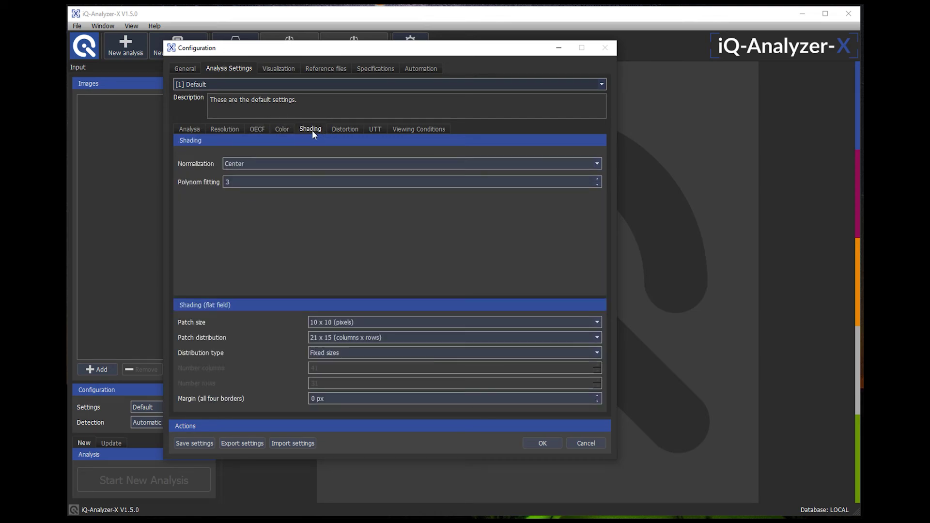
left_click(235, 134)
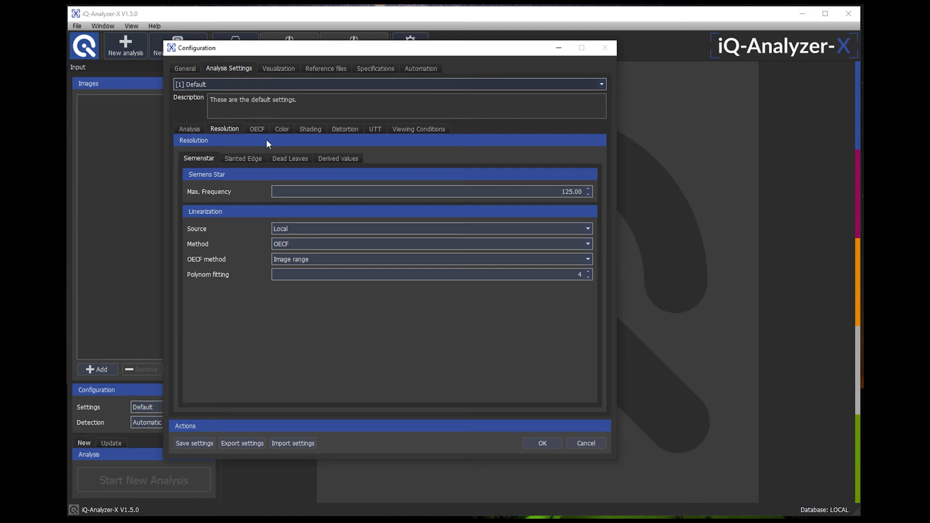
Review the Slanted Edge, Dead Leaves and Siemens star settings, then tick Dead Leaves Core and Direct.
left_click(255, 159)
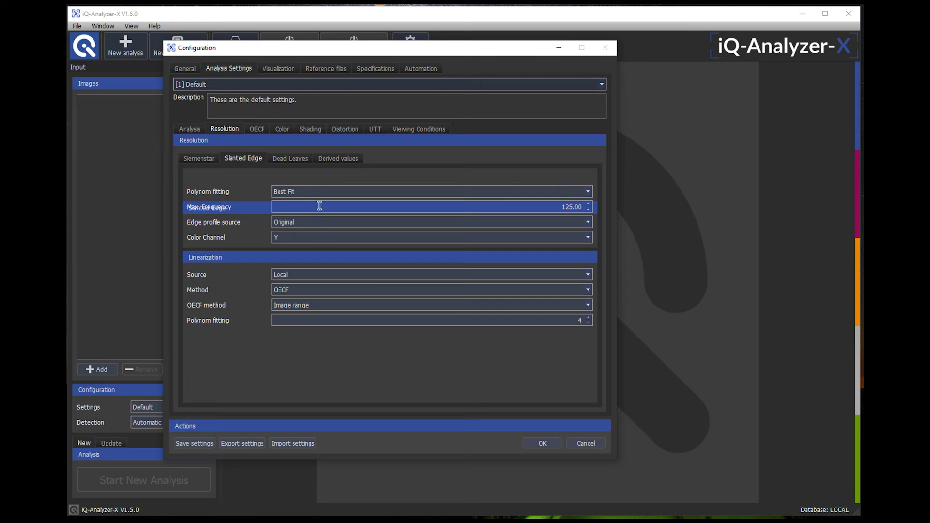
left_click(286, 159)
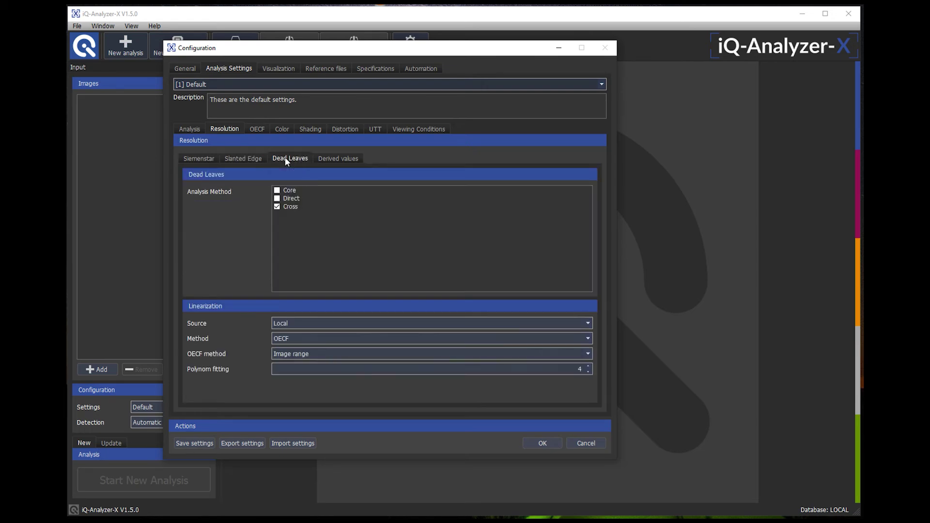
left_click(206, 160)
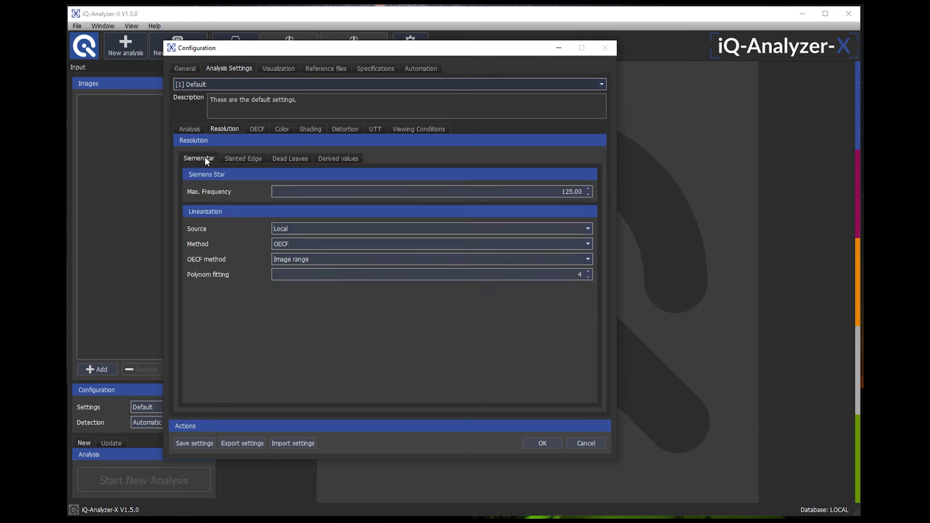
left_click(252, 158)
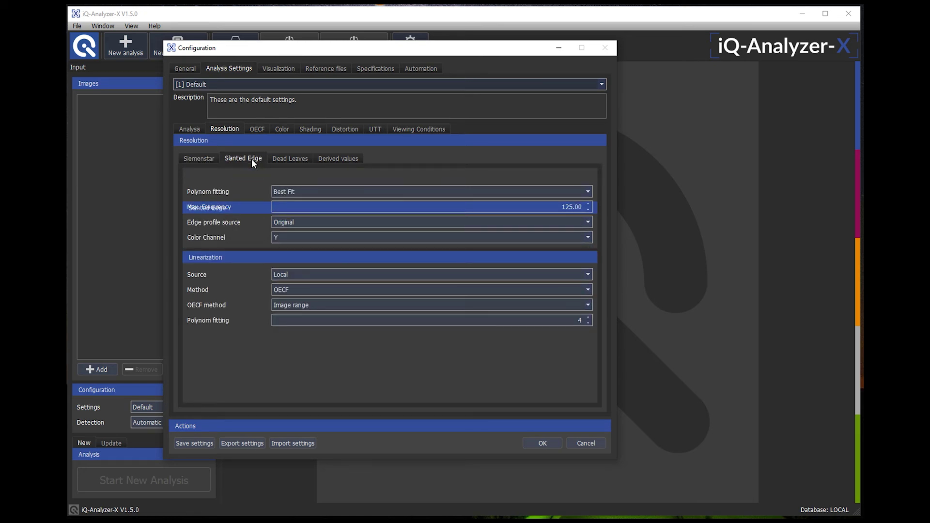
left_click(299, 156)
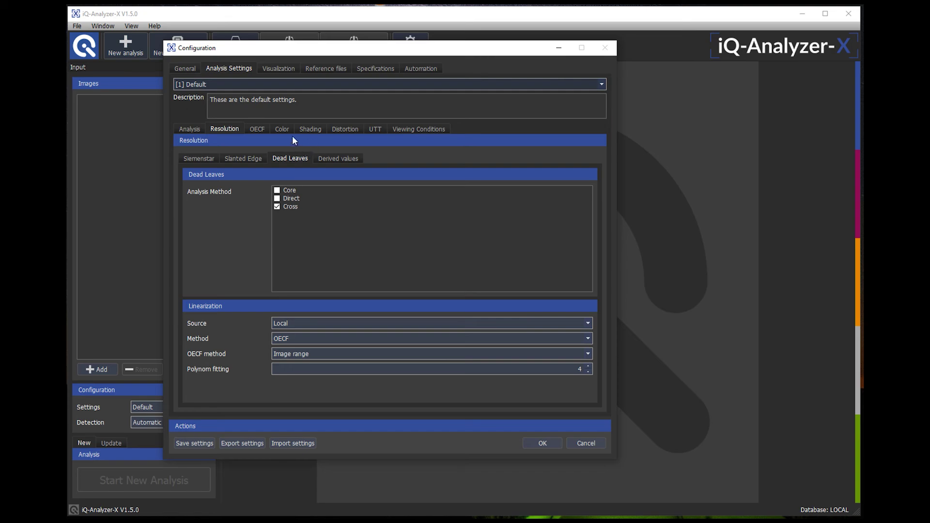
left_click(276, 198)
left_click(277, 190)
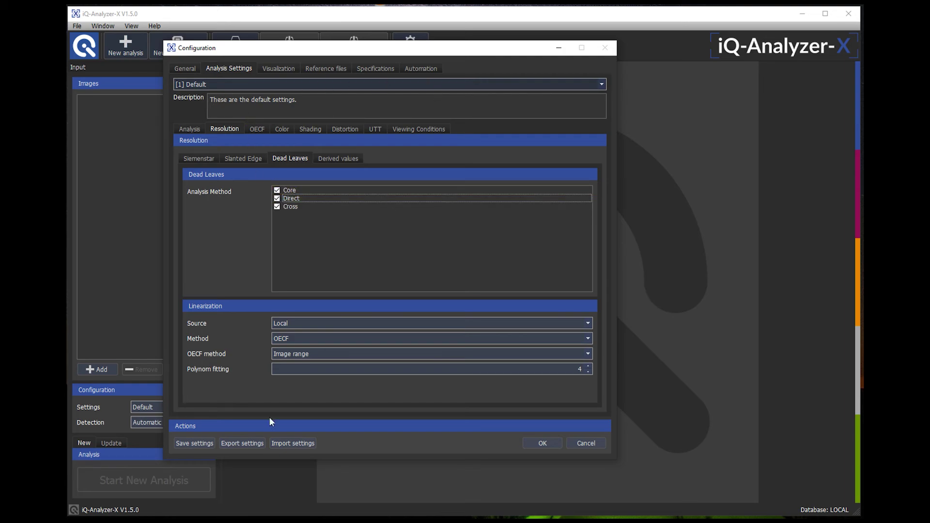
Save the settings as new set 'MySetting' with description 'setting as shown in demo'.
left_click(194, 443)
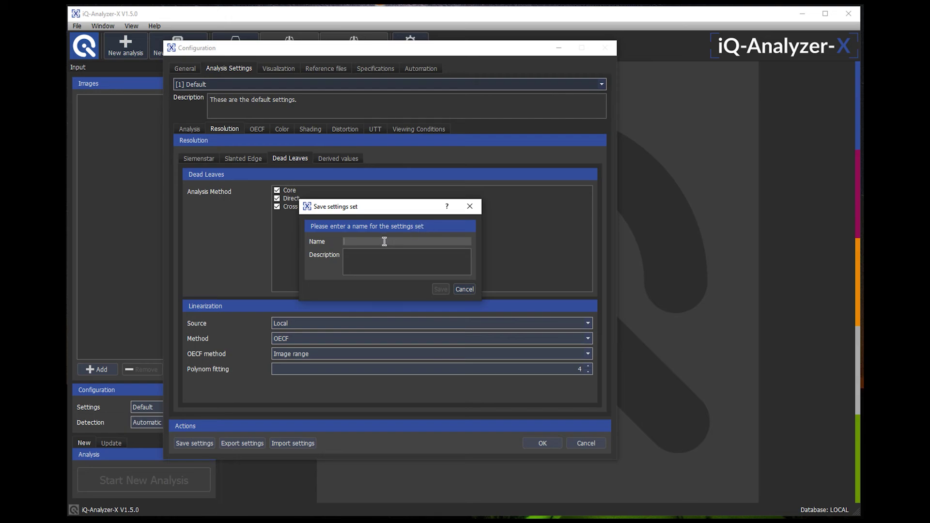
type("MySettingtest")
key("BackSpace")
key("BackSpace")
key("BackSpace")
key("BackSpace")
type("setting as shown in demo")
left_click(438, 289)
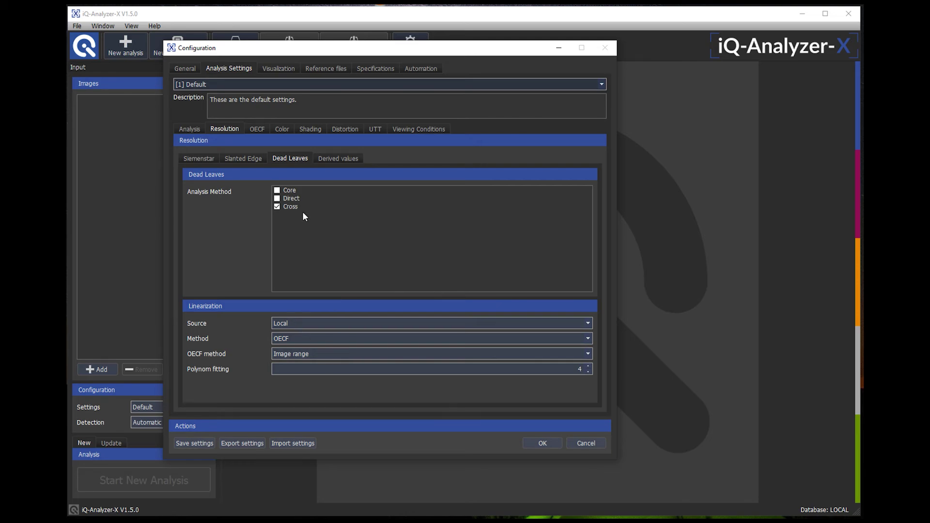
Load the [2] MySetting set from the saved settings dropdown.
left_click(600, 83)
left_click(219, 101)
key("Down")
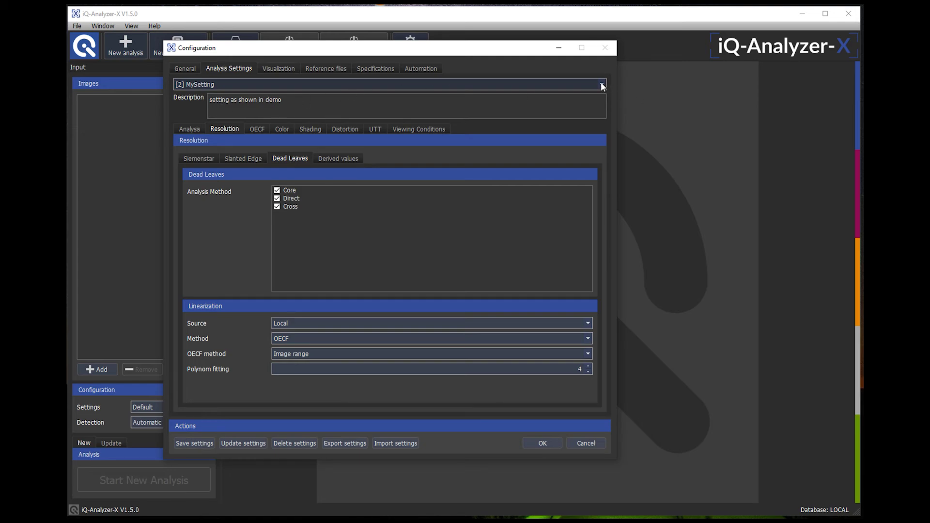
Review the Visualization thresholds, then switch to the Reference files page.
left_click(279, 69)
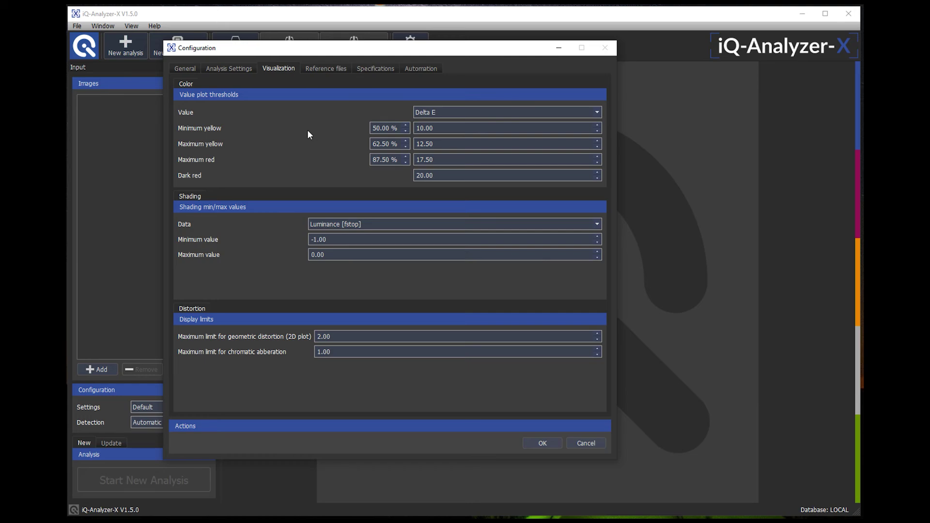
left_click(321, 70)
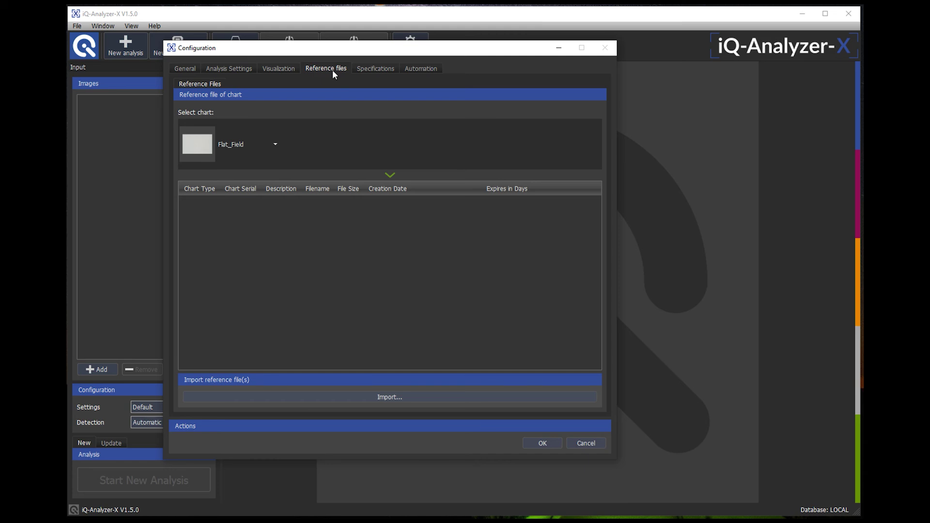
Review the list of 7 specifications, then switch to the Automation hot folder page.
left_click(380, 69)
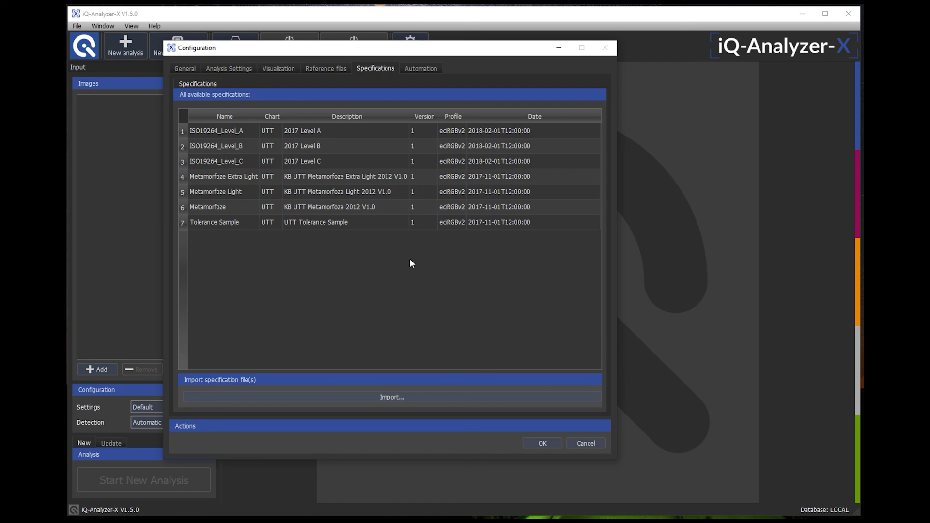
left_click(426, 70)
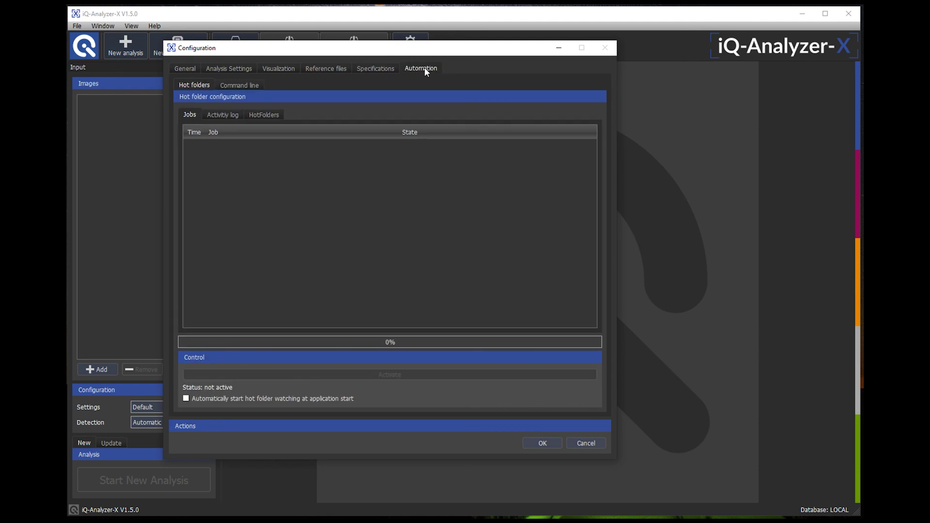